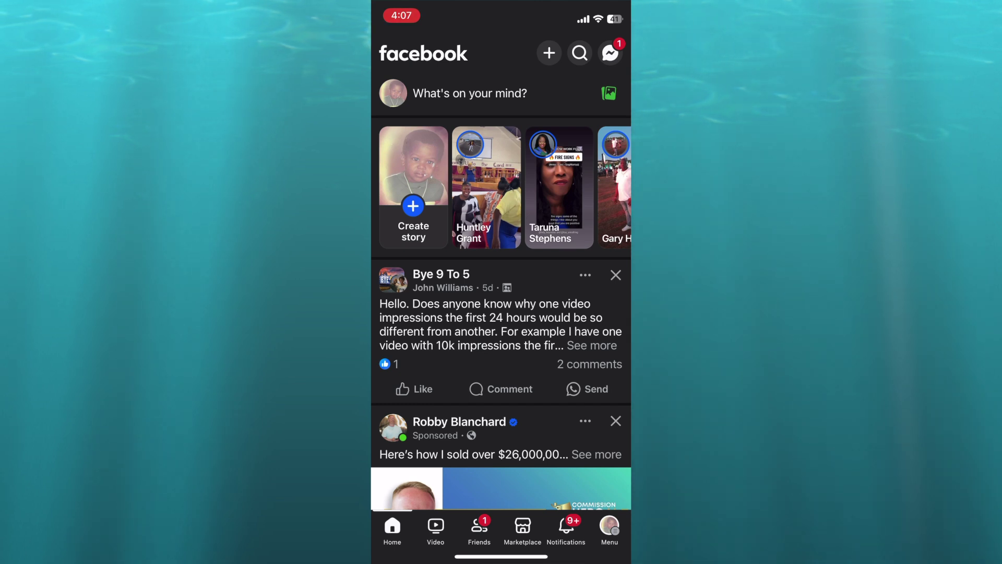
Start a new Facebook post and bring up the camera roll for photos and videos.
left_click(549, 52)
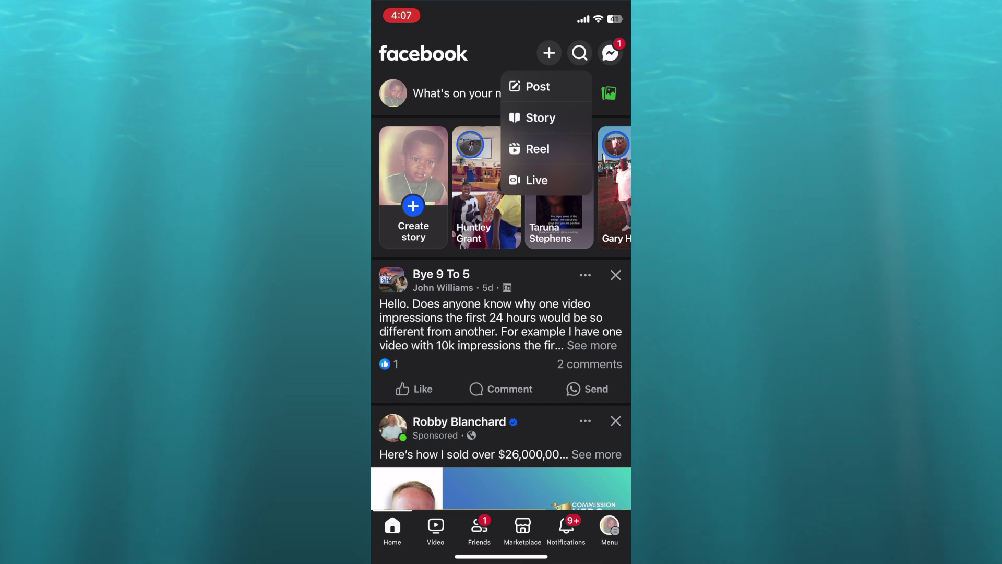
left_click(537, 86)
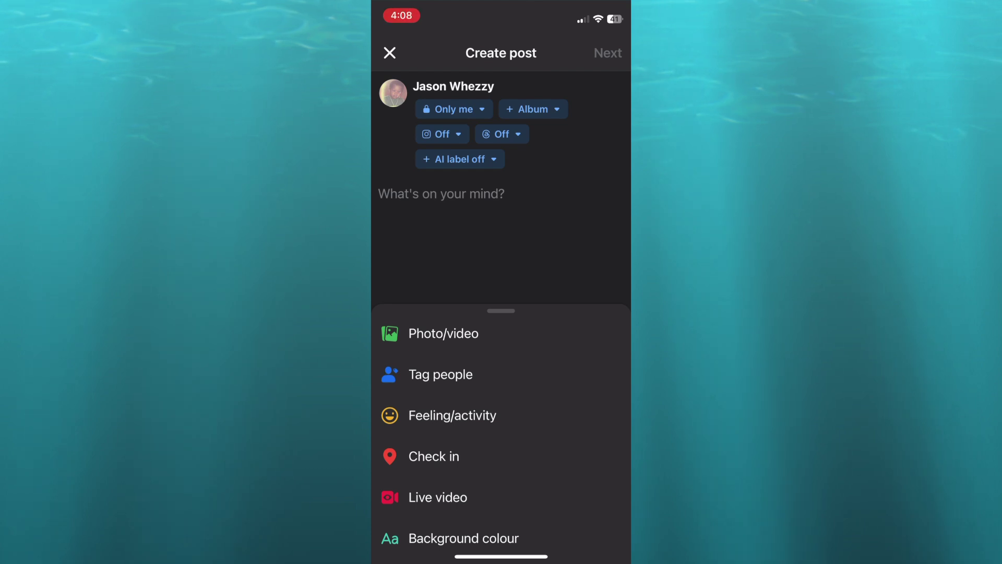
left_click(444, 333)
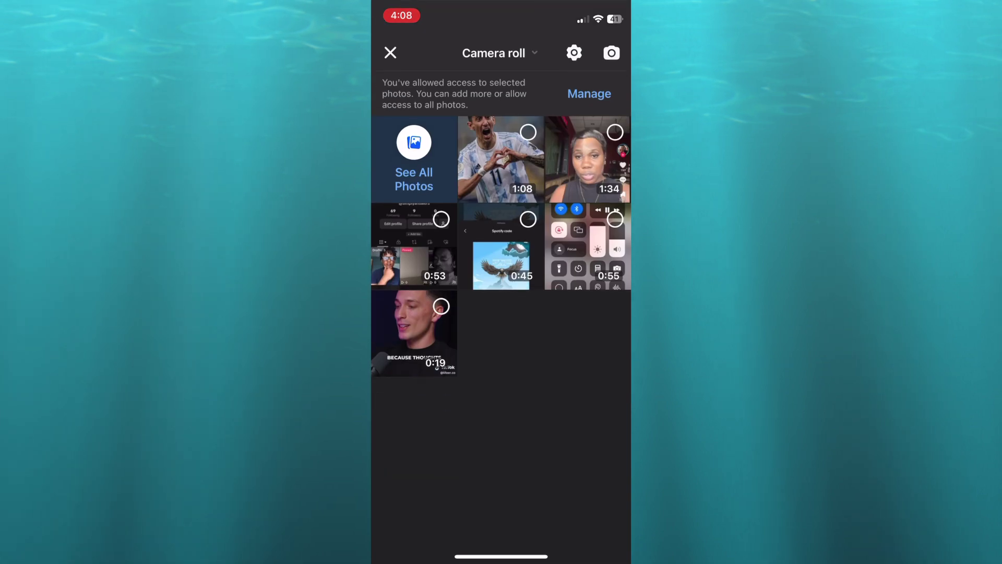
Select the 1:08, 1:34, 0:53, 0:45 and 0:55 video clips.
left_click(528, 133)
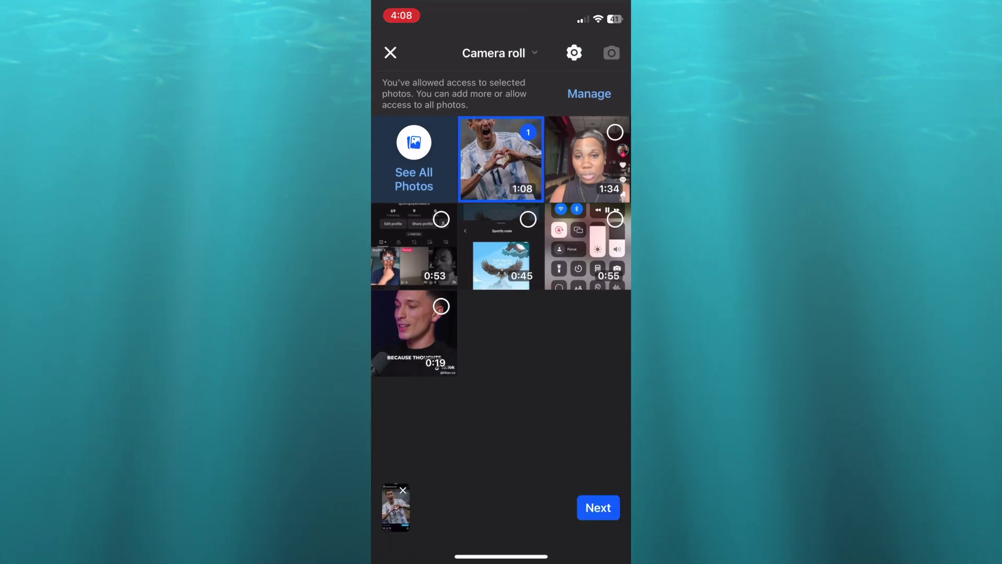
left_click(615, 133)
left_click(440, 220)
left_click(527, 219)
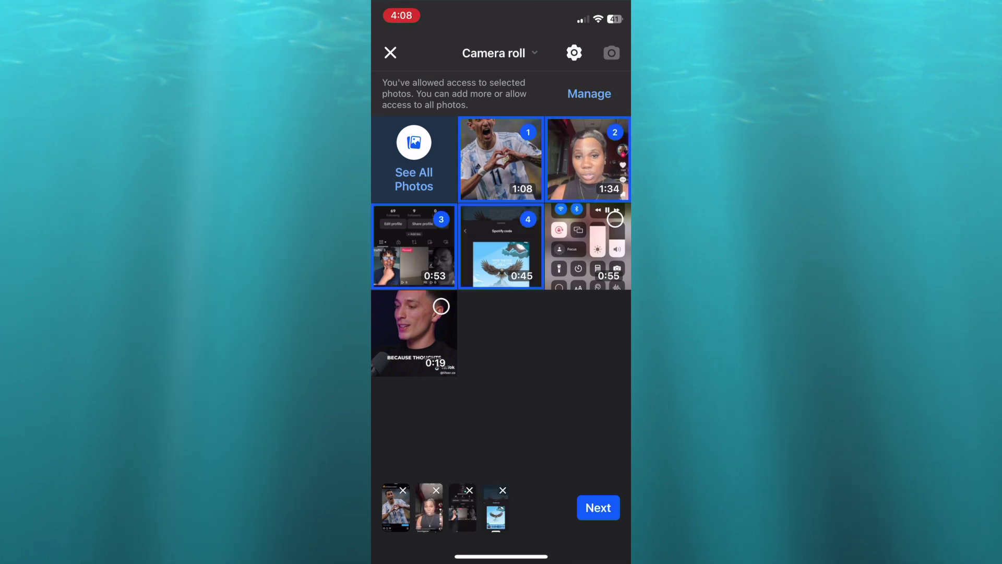
left_click(615, 220)
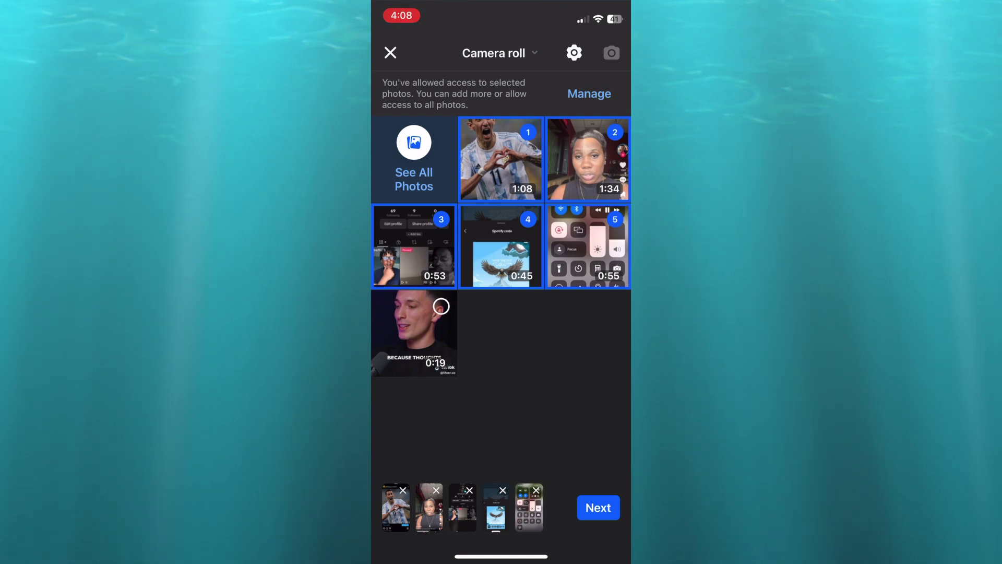
Move the 0:53 clip into second position and attach the five videos.
left_click_drag(462, 508, 430, 508)
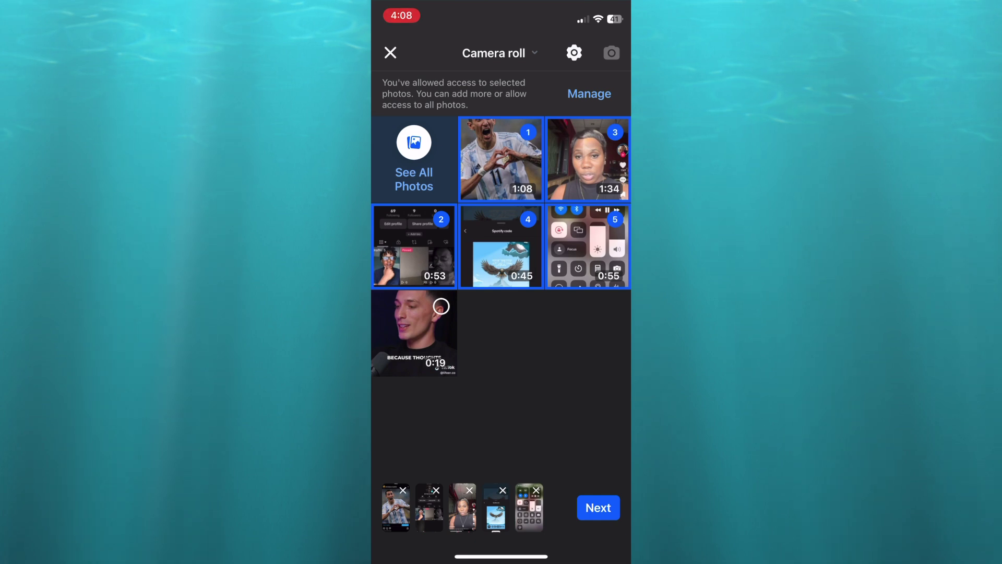
left_click(599, 507)
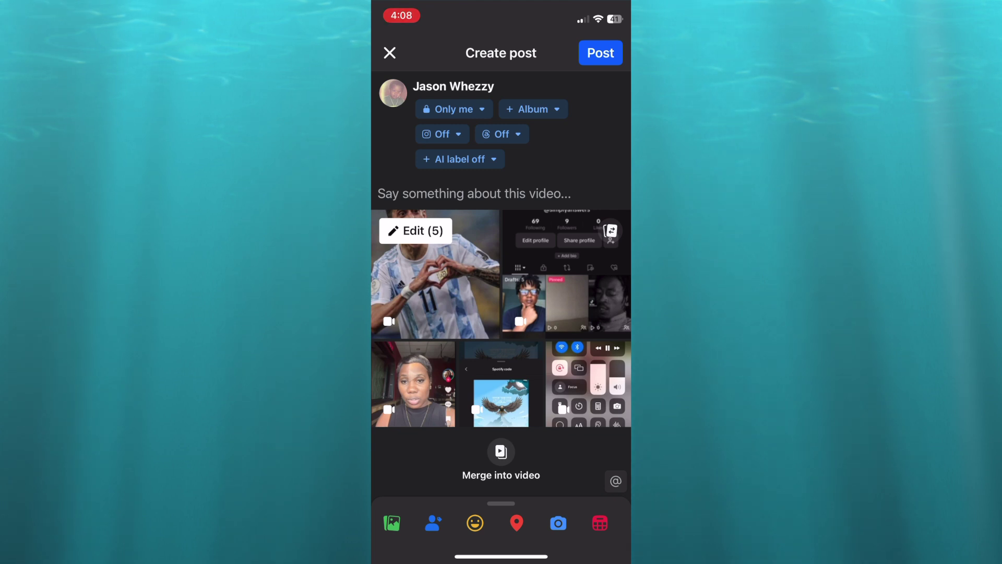
Merge the five attached clips into a single video.
left_click(501, 462)
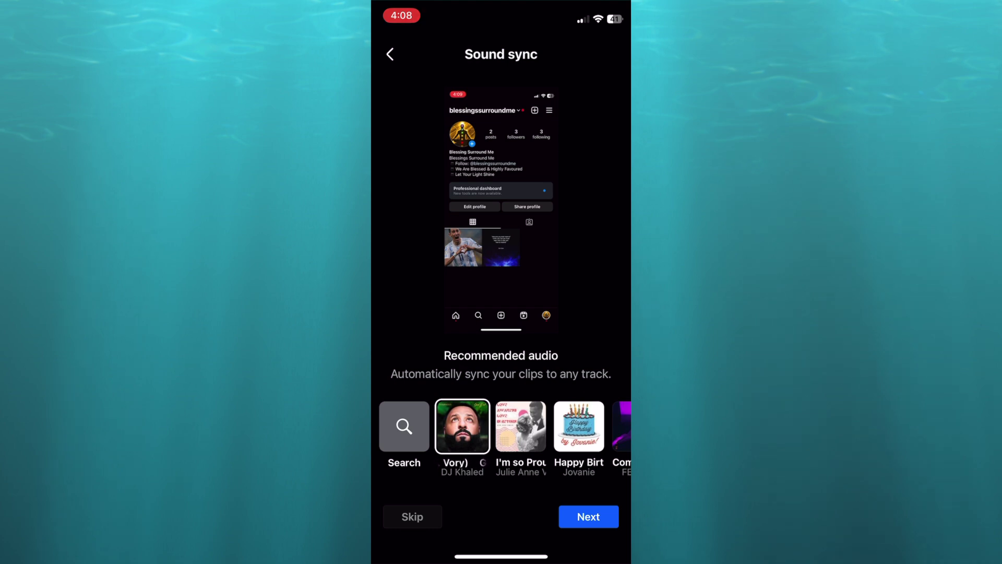
scroll(502, 427, "right", 2)
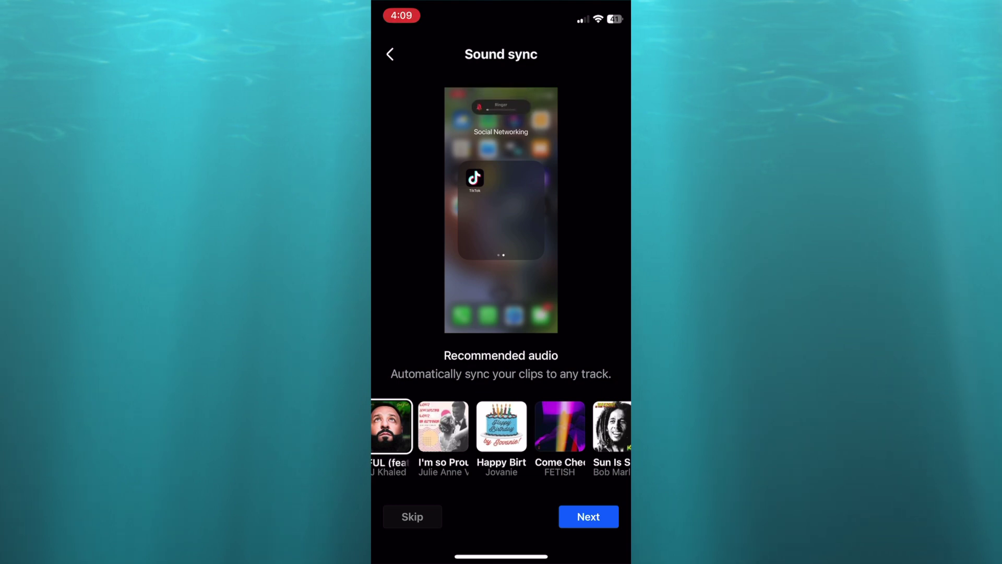
scroll(501, 427, "left", 2)
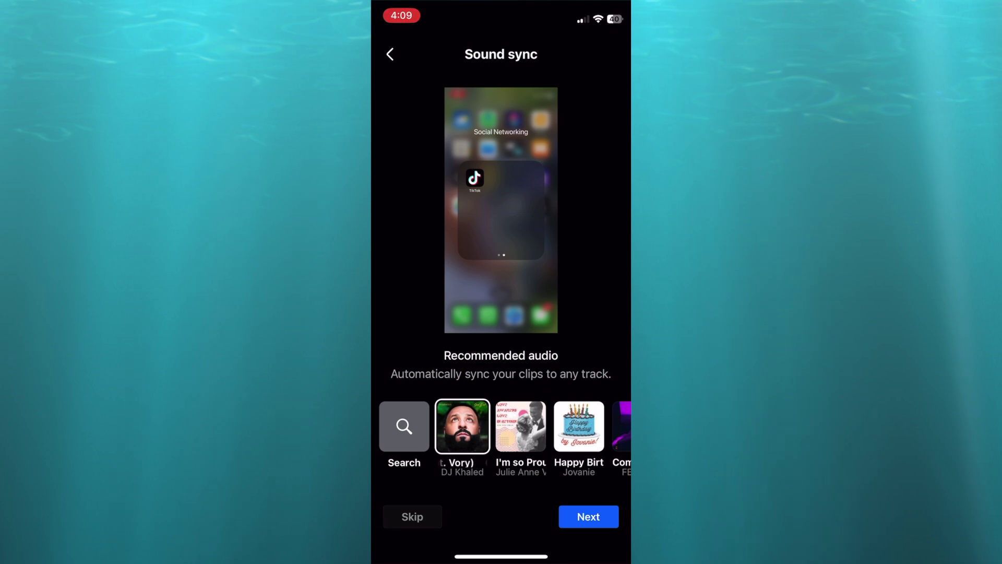
Keep the recommended DJ Khaled track on the merged video and return to the post.
left_click(587, 516)
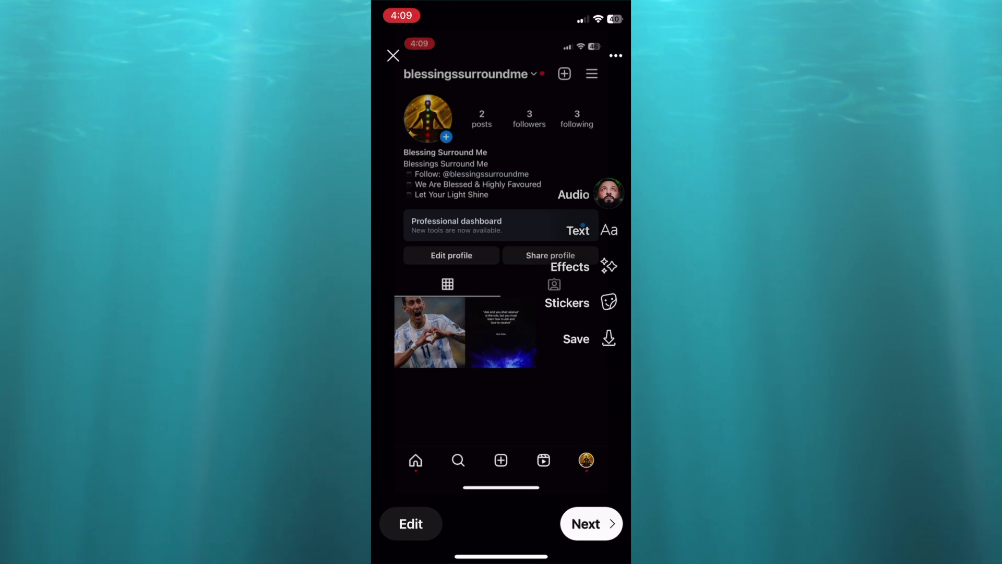
left_click(592, 524)
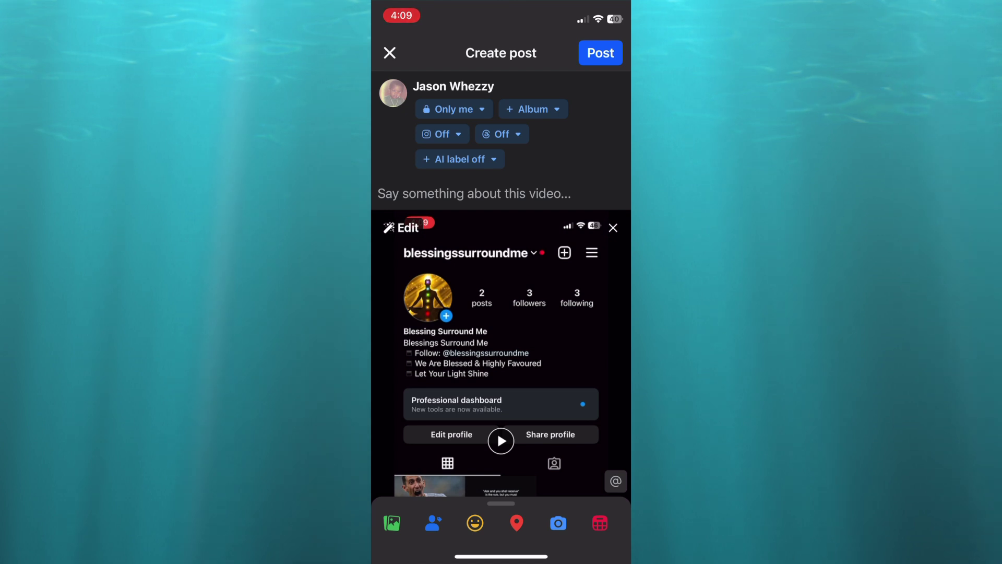
scroll(501, 283, "down", 5)
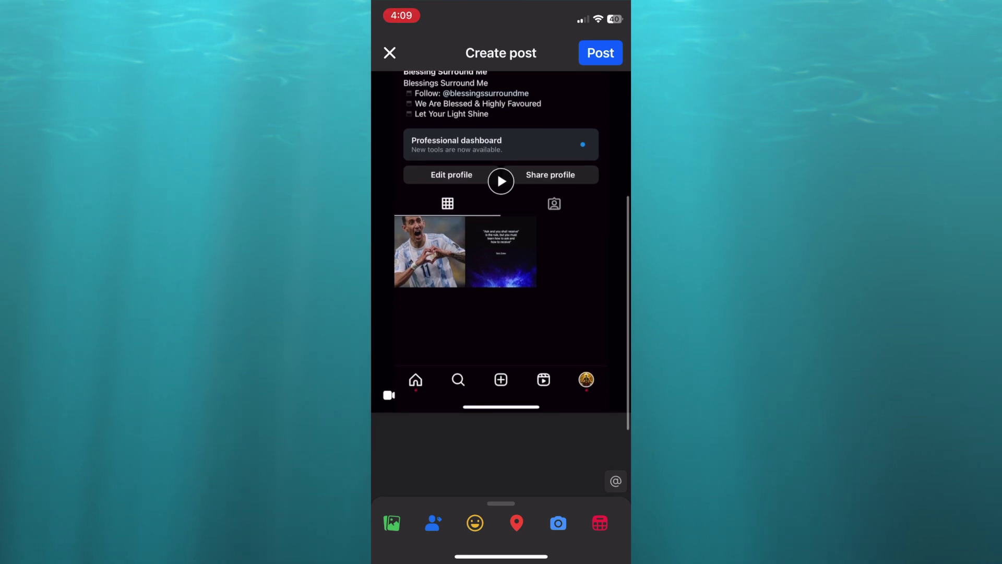
scroll(501, 255, "up", 2)
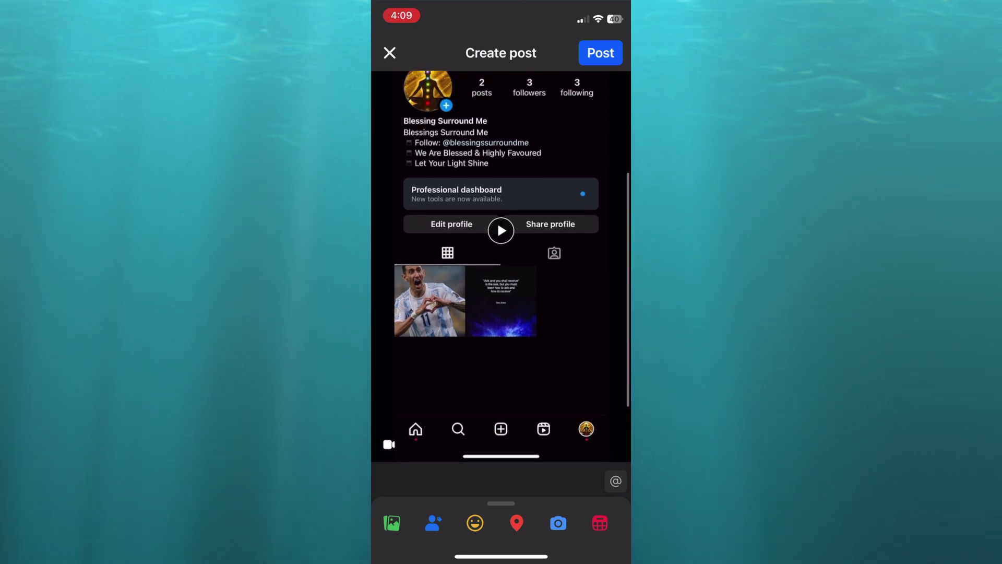